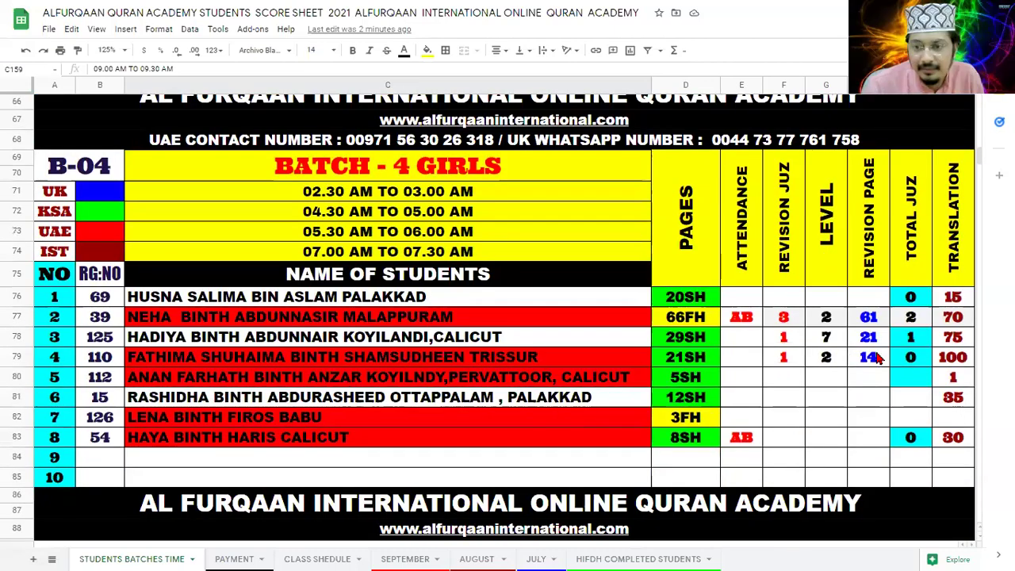
Review the student batch tables from Batch 4 Girls to Batch 27 Boys and back up to Batch 22 Girls.
click(873, 358)
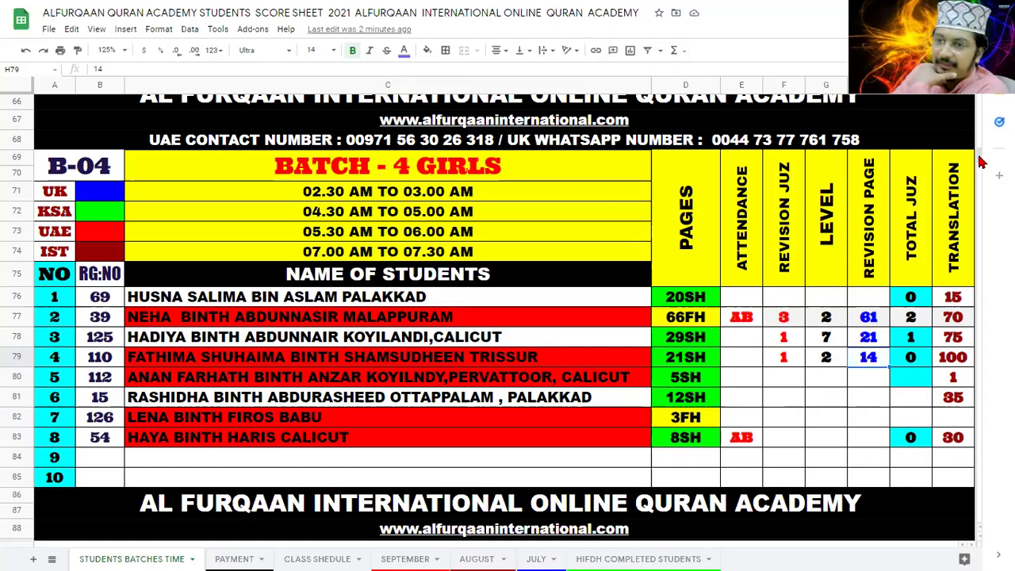
scroll(357, 320, down, 20)
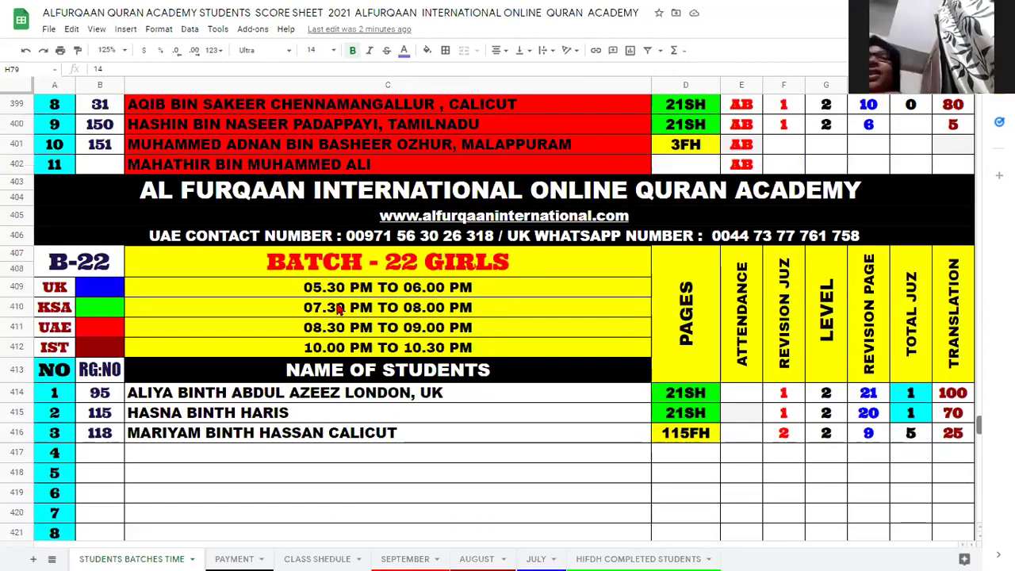
scroll(336, 308, down, 12)
scroll(336, 307, down, 6)
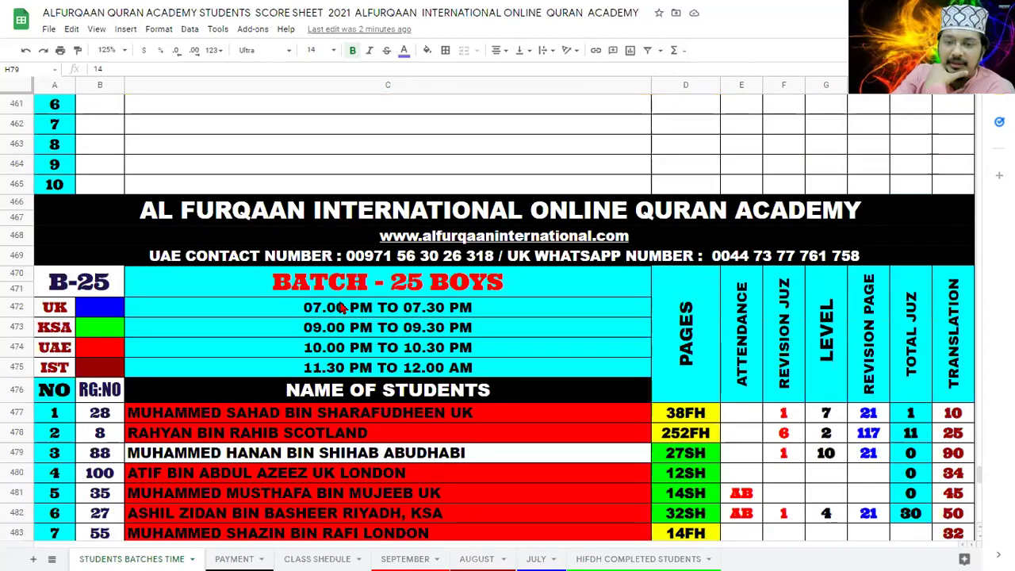
scroll(342, 308, down, 2)
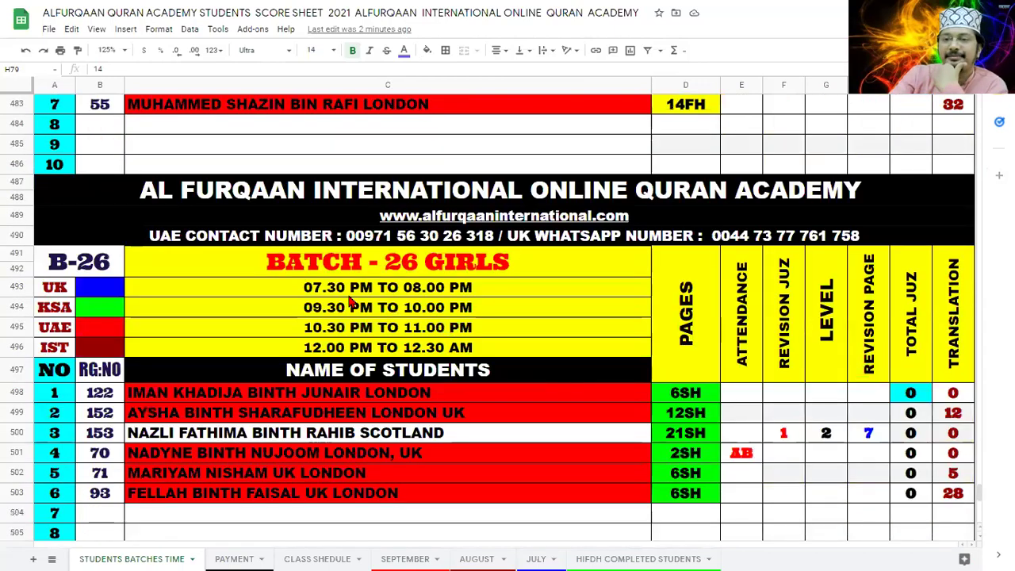
scroll(353, 299, down, 4)
scroll(353, 299, down, 4)
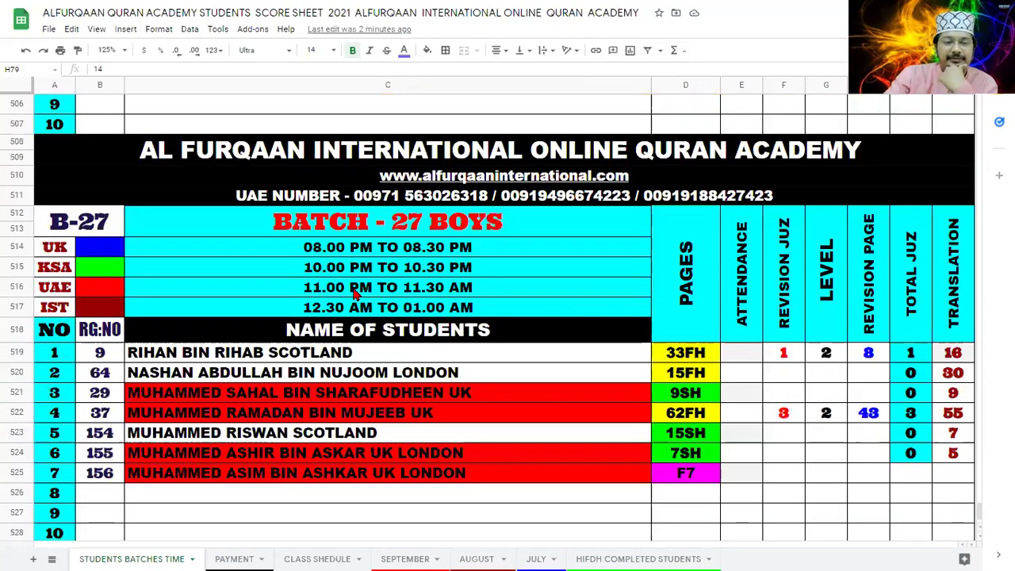
scroll(357, 295, down, 1)
scroll(357, 294, up, 5)
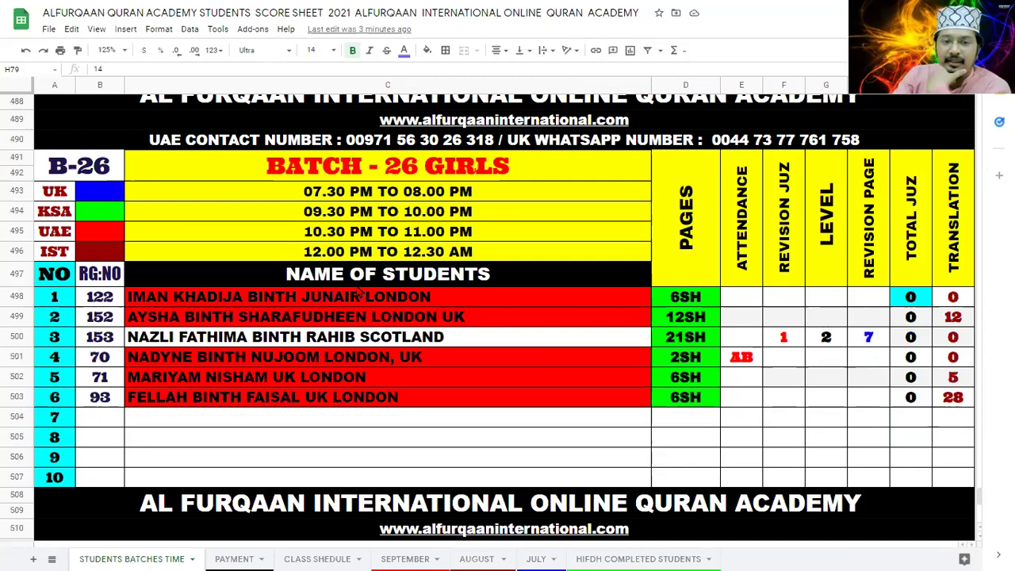
scroll(361, 291, up, 3)
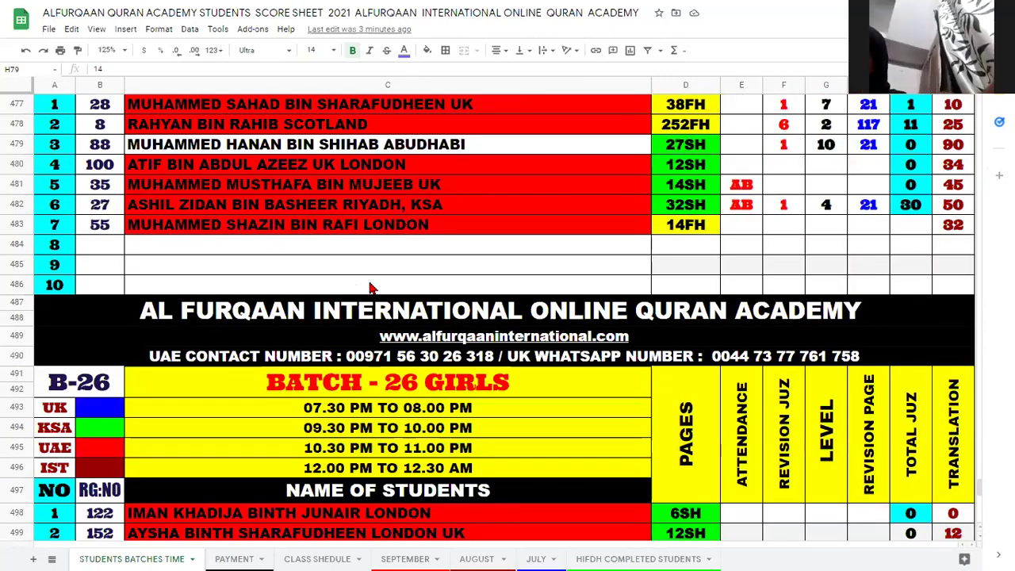
scroll(373, 284, up, 5)
scroll(377, 283, up, 2)
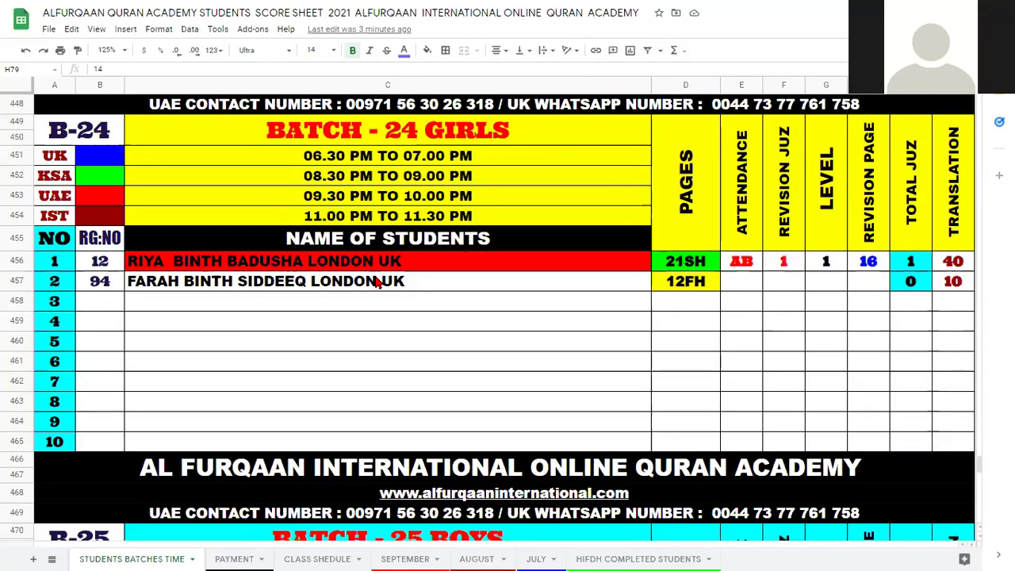
scroll(378, 283, up, 4)
scroll(379, 283, up, 2)
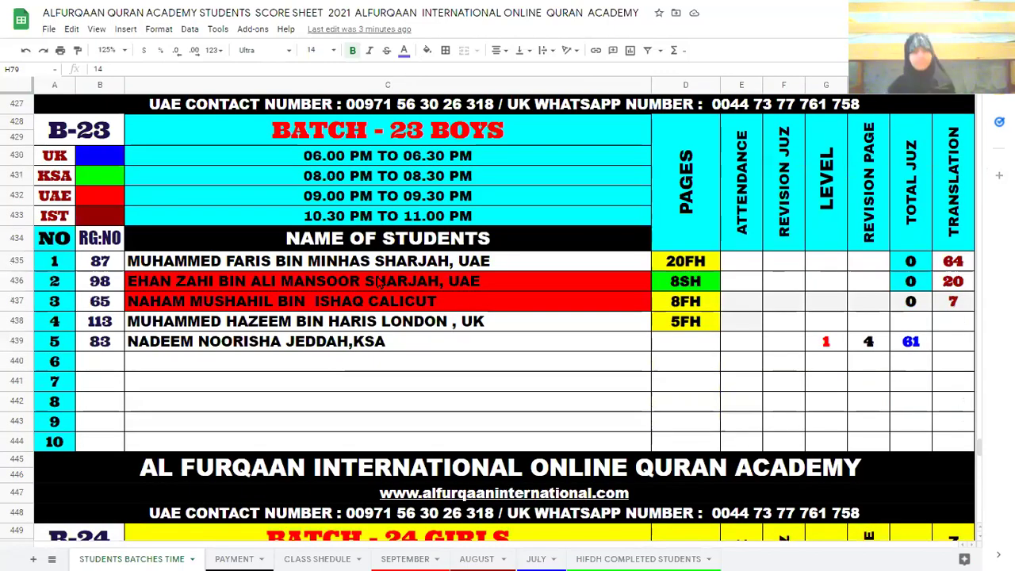
scroll(378, 283, up, 4)
scroll(379, 283, up, 3)
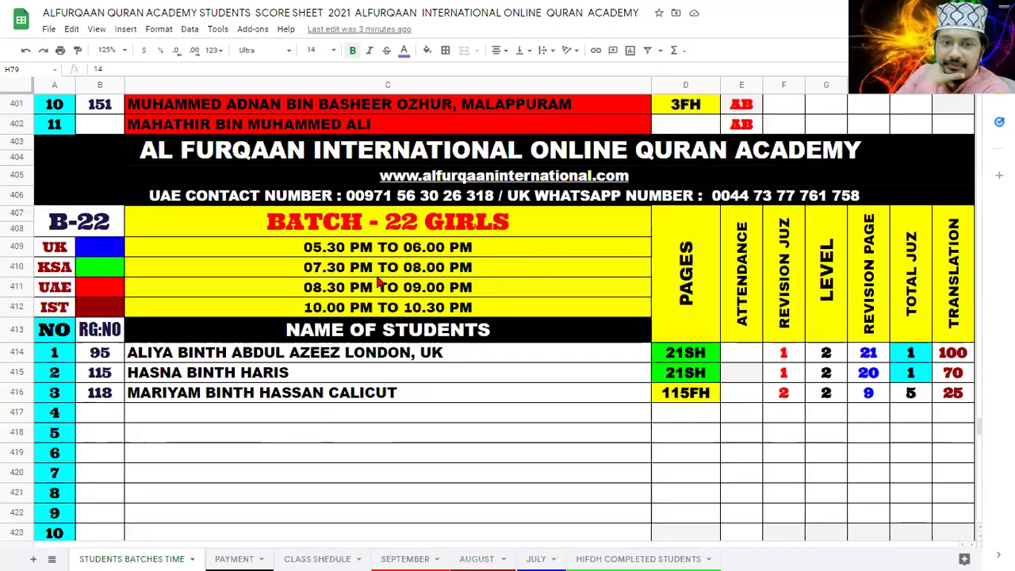
scroll(379, 283, up, 1)
scroll(379, 283, down, 1)
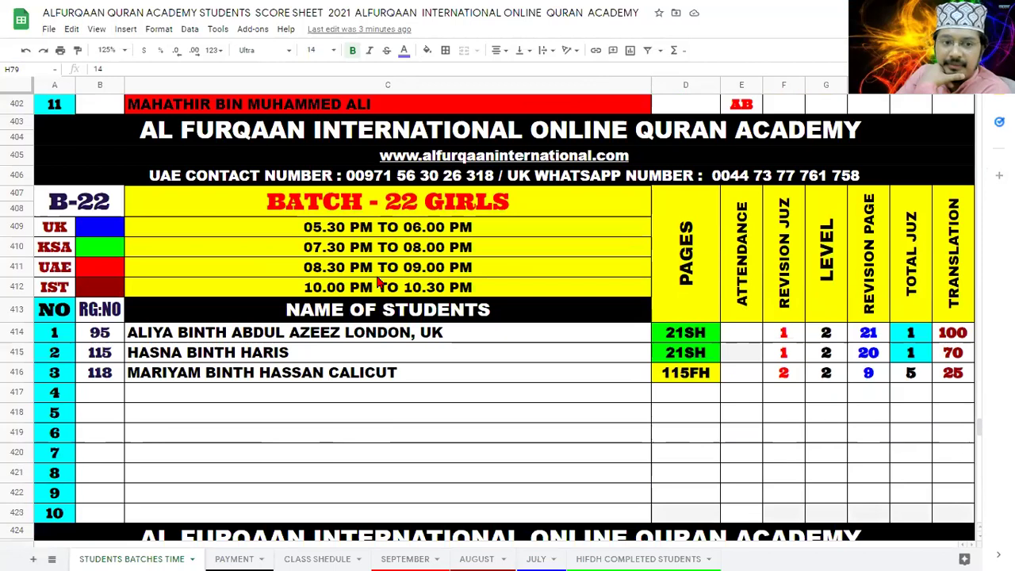
scroll(380, 284, down, 1)
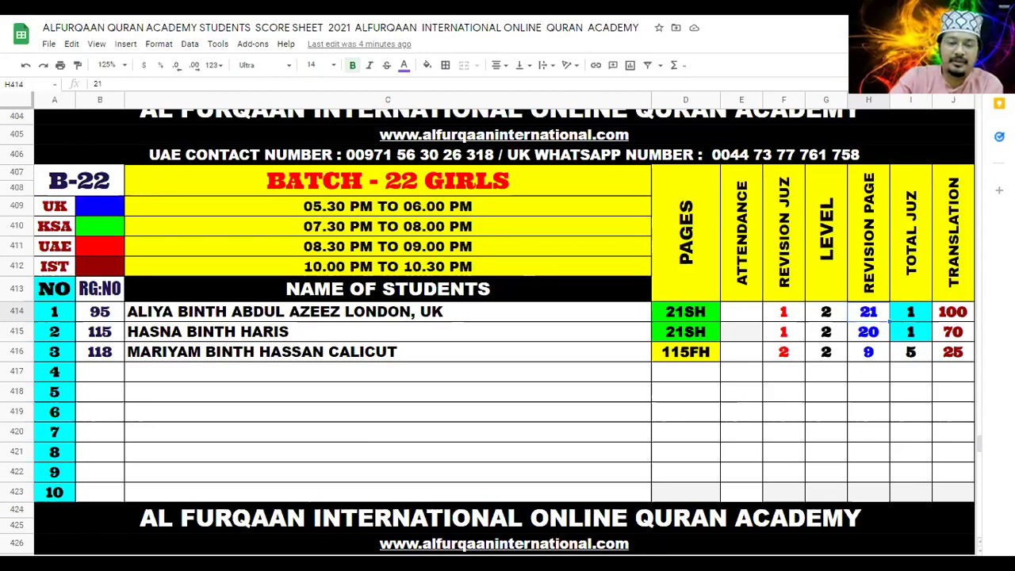
click(177, 380)
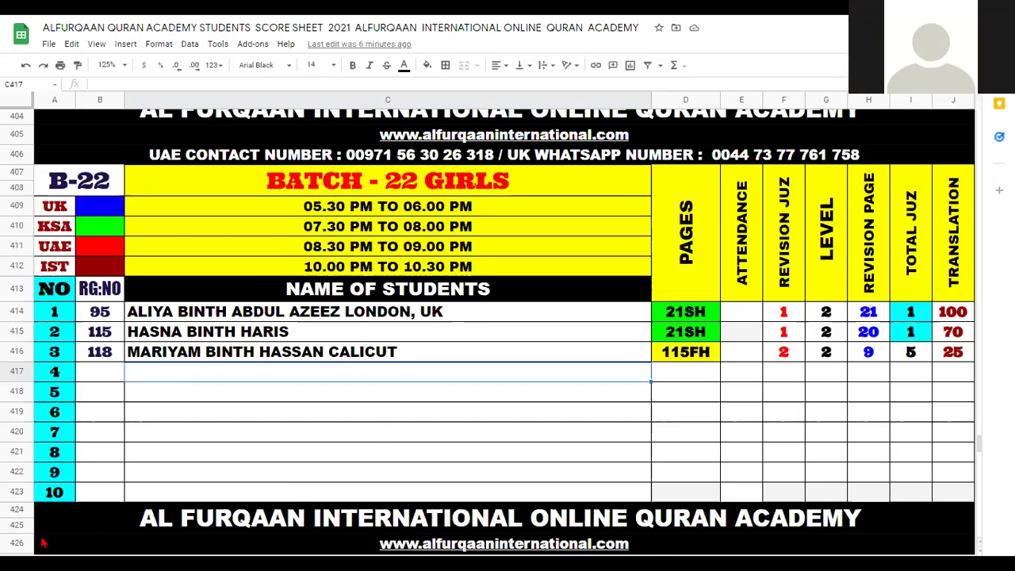
In Batch 8 Girls, set the first student's Pages entry to 271SH and fill that cell green.
mouse_move(43, 544)
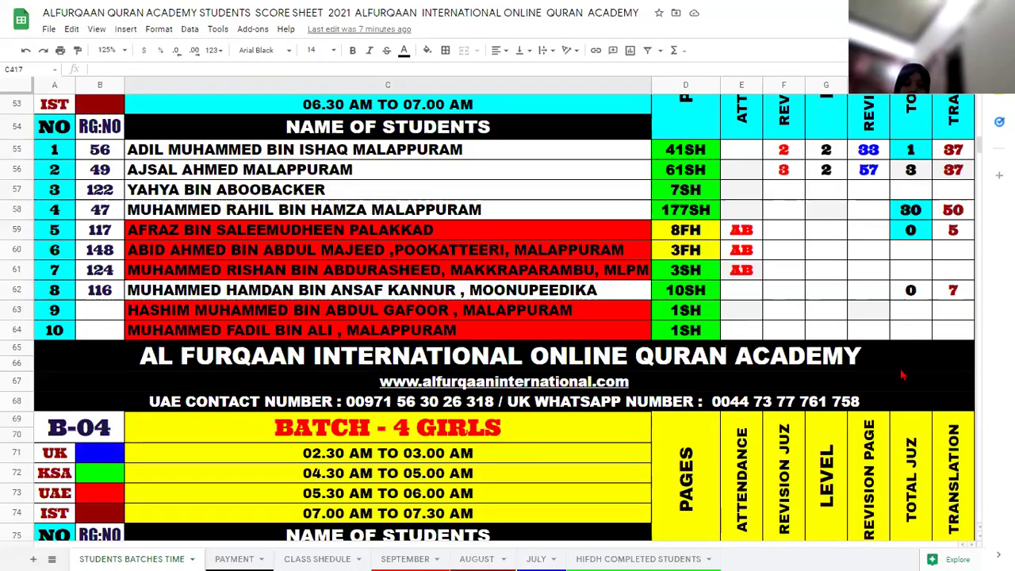
scroll(902, 375, down, 3)
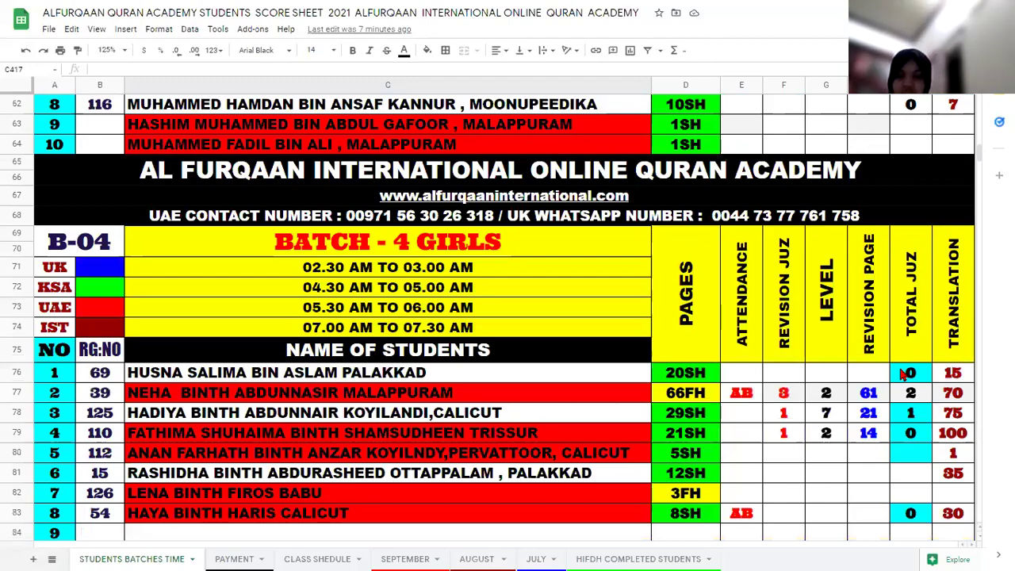
scroll(902, 375, down, 1)
scroll(902, 375, down, 2)
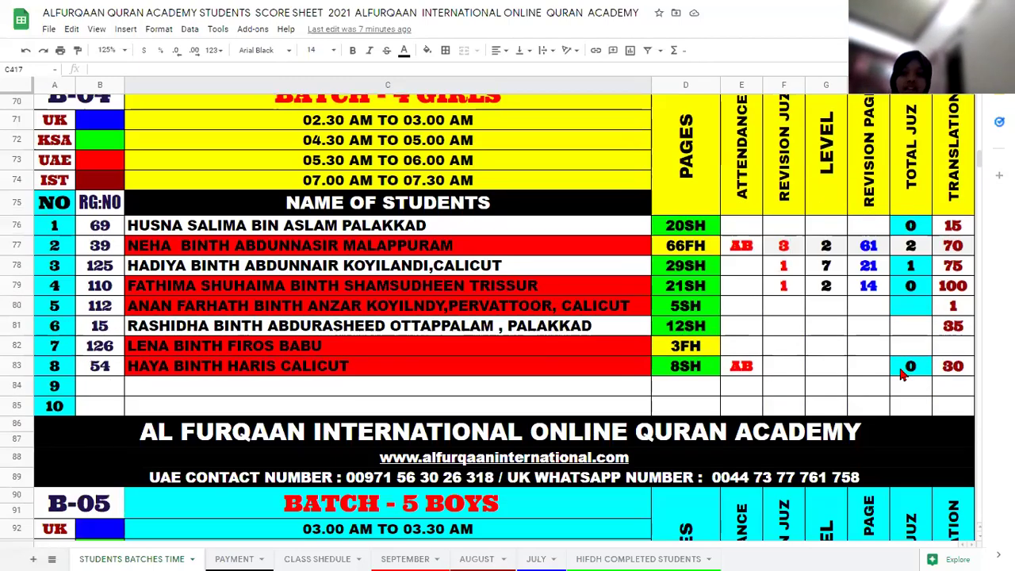
scroll(902, 375, down, 5)
scroll(902, 375, down, 5)
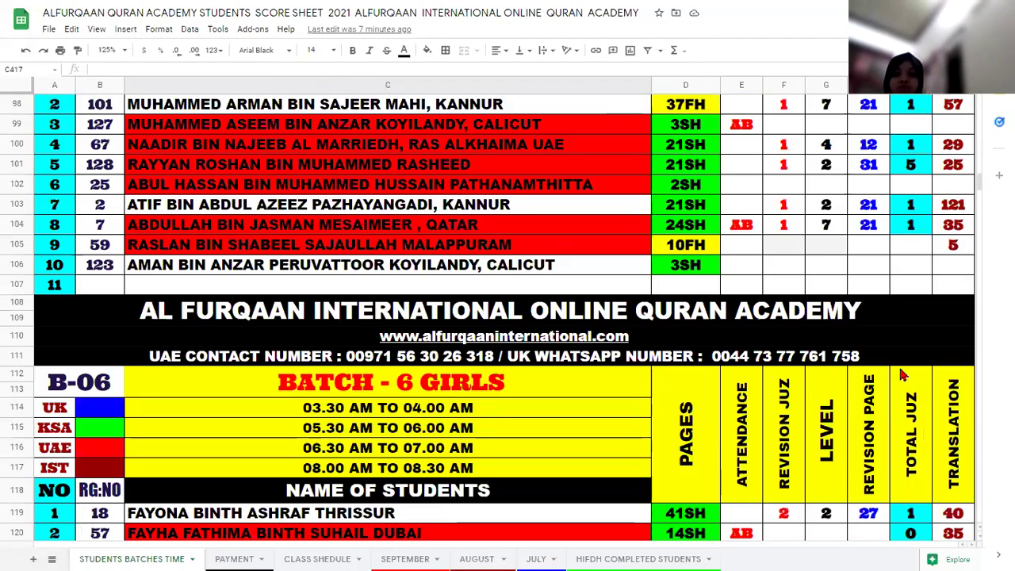
scroll(902, 375, down, 4)
scroll(902, 376, down, 3)
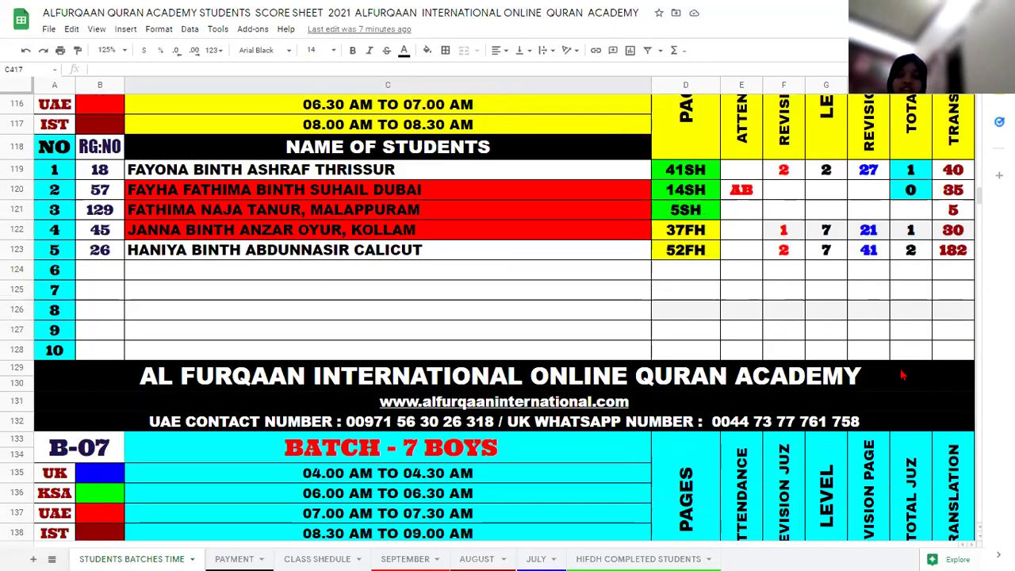
scroll(902, 375, down, 4)
scroll(902, 375, down, 4)
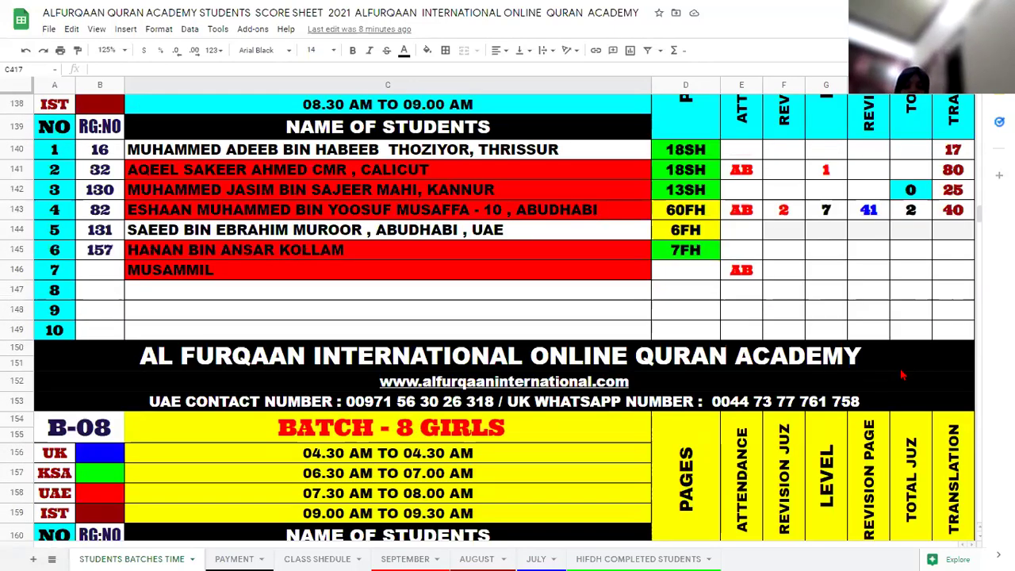
scroll(902, 375, down, 4)
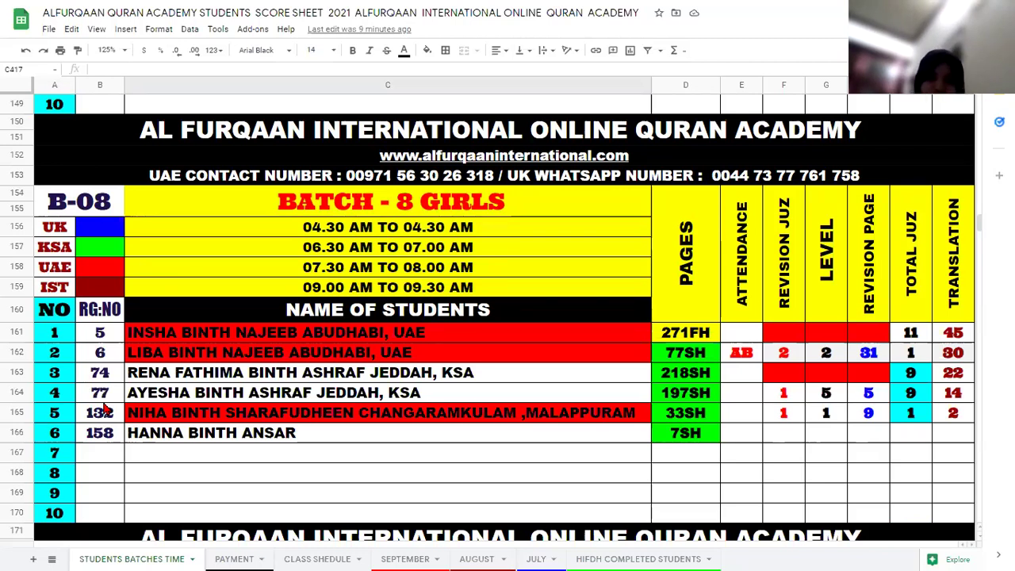
click(692, 334)
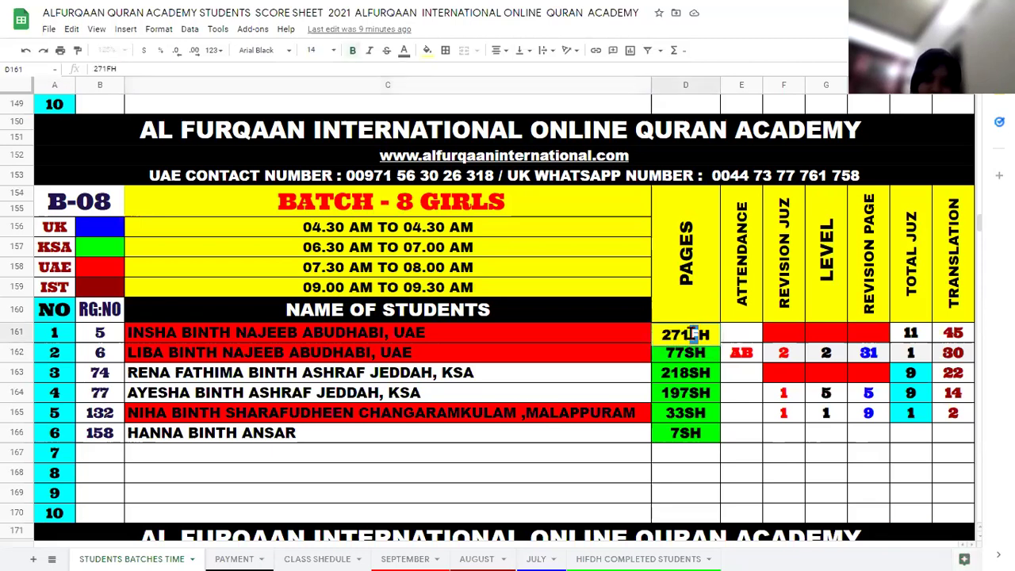
text(S)
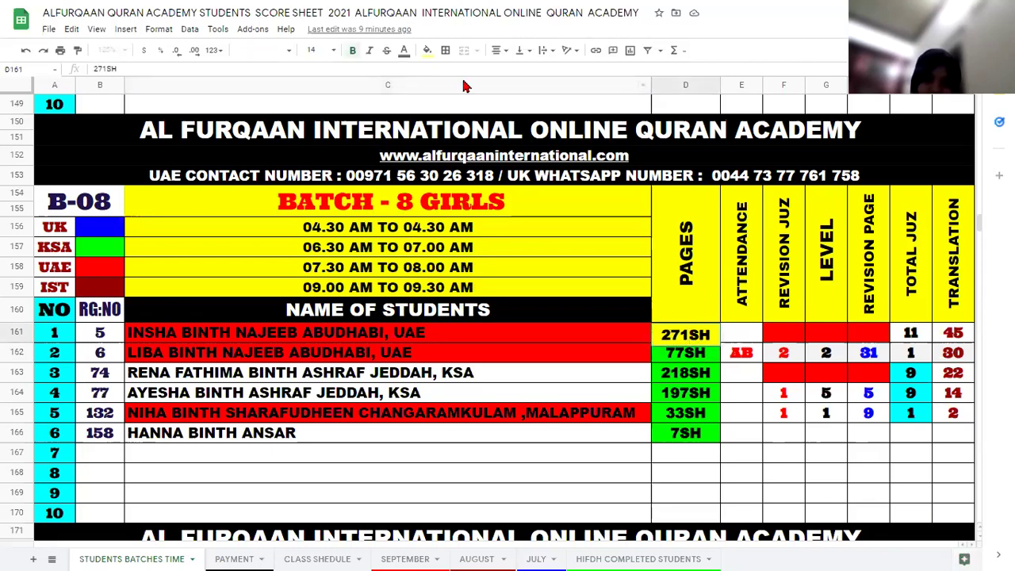
click(428, 49)
click(480, 105)
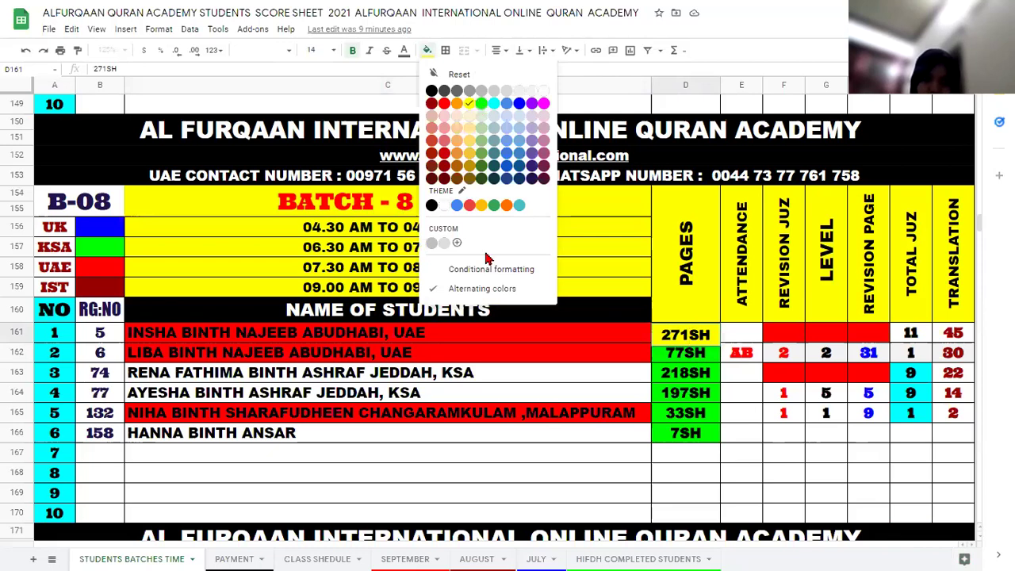
Change the fill of the first student's name cell in Batch 8 Girls to white.
click(412, 339)
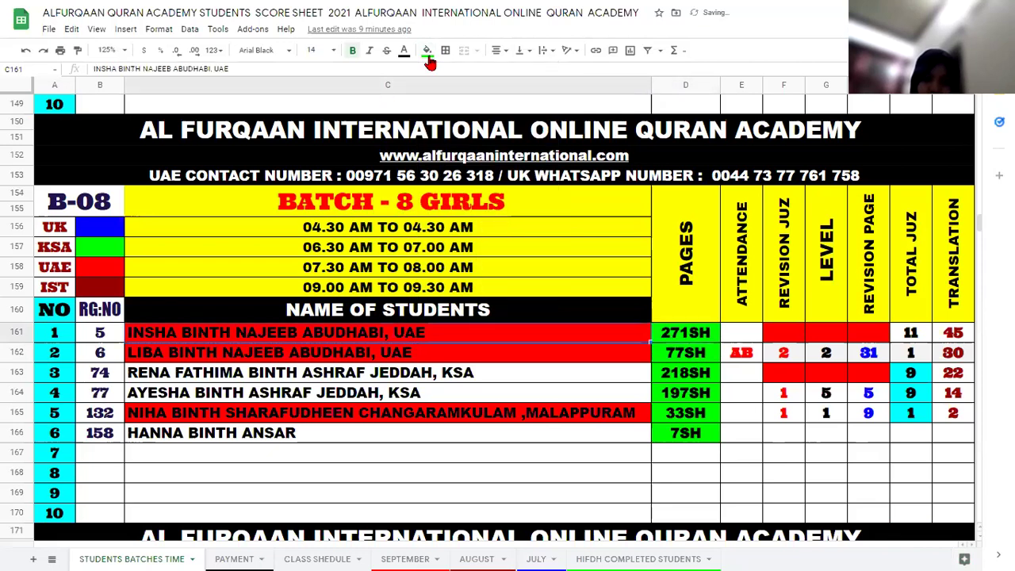
click(427, 50)
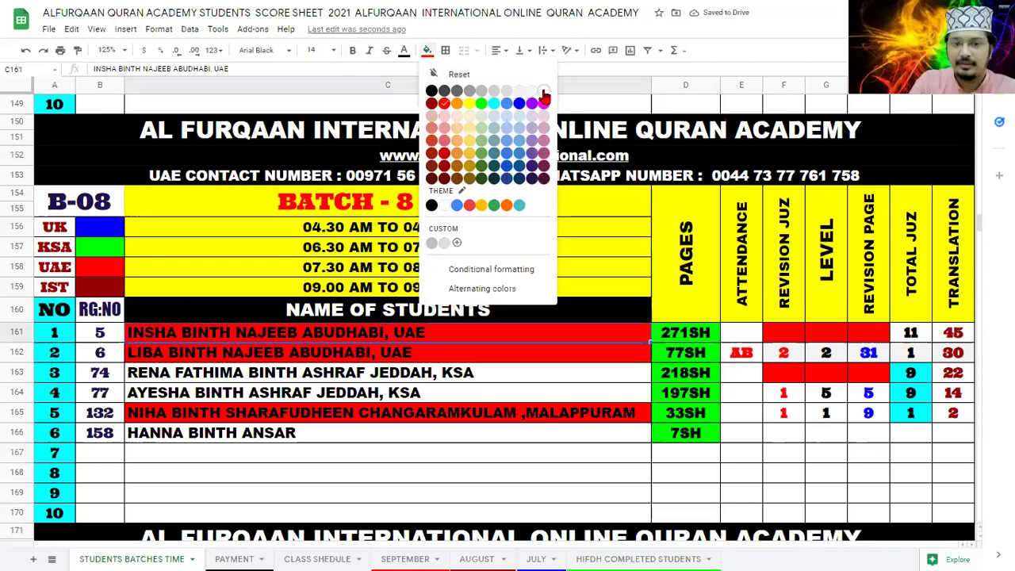
click(545, 96)
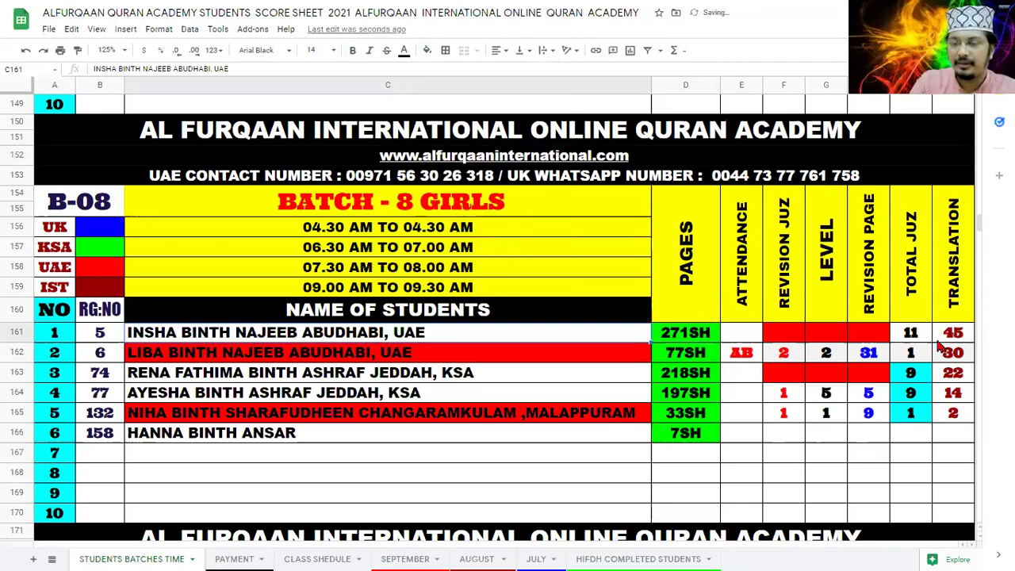
Check the first student's Translation and Revision Juz cells in Batch 8 Girls and examine the following batches through Batch 16 Girls.
click(962, 339)
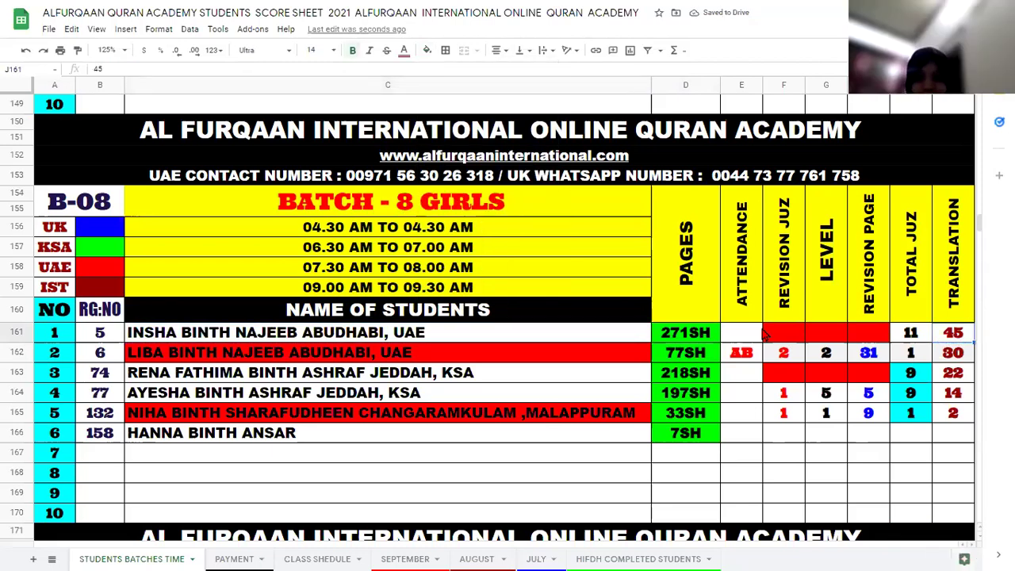
click(790, 337)
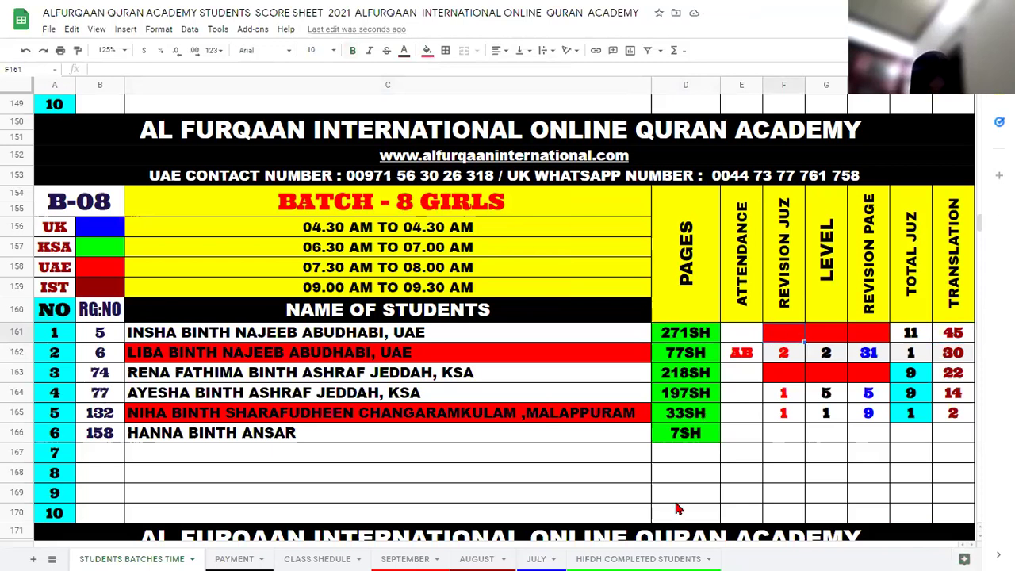
scroll(539, 370, down, 1)
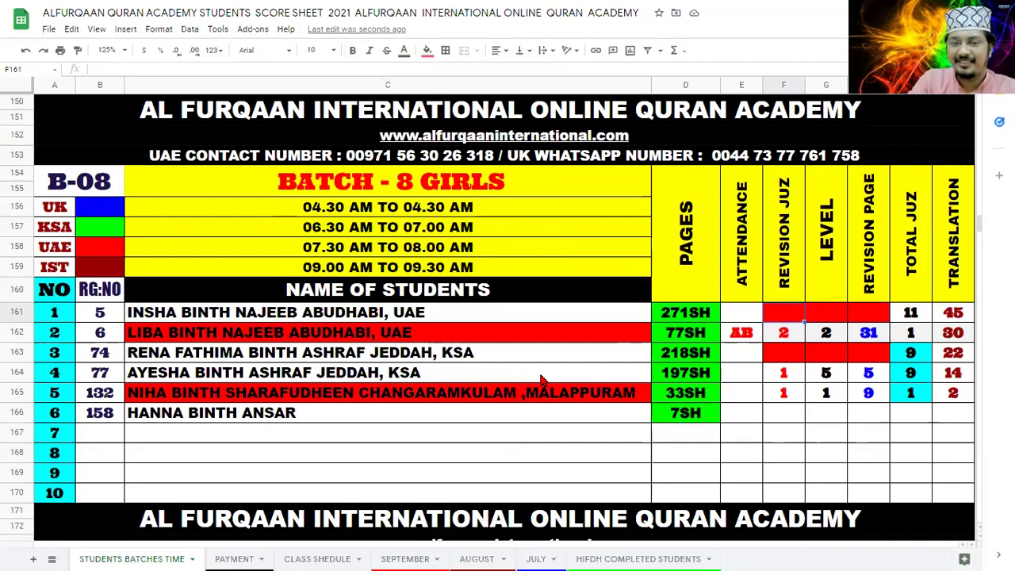
scroll(542, 379, down, 5)
scroll(542, 379, down, 4)
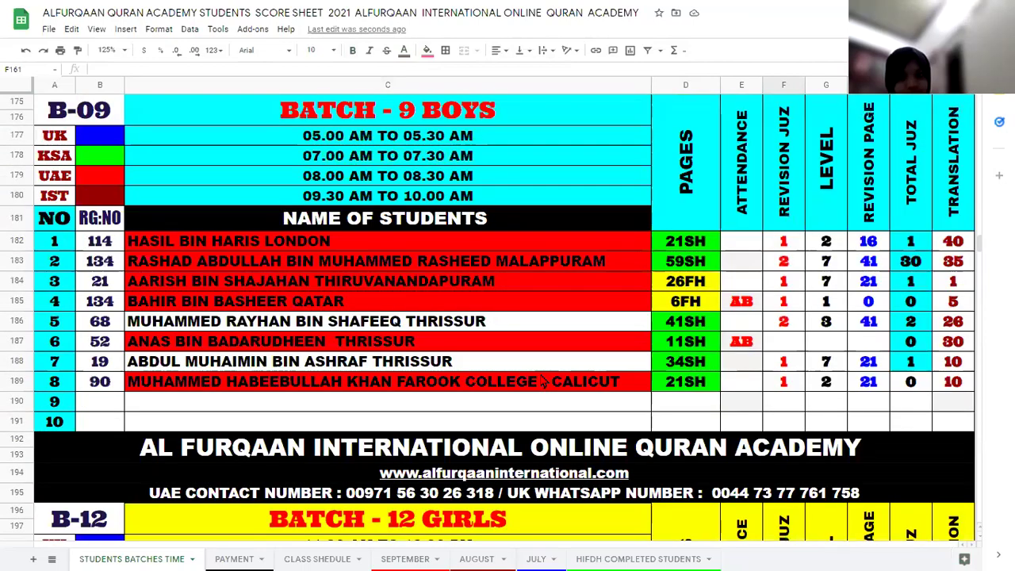
scroll(542, 381, down, 5)
scroll(542, 380, down, 6)
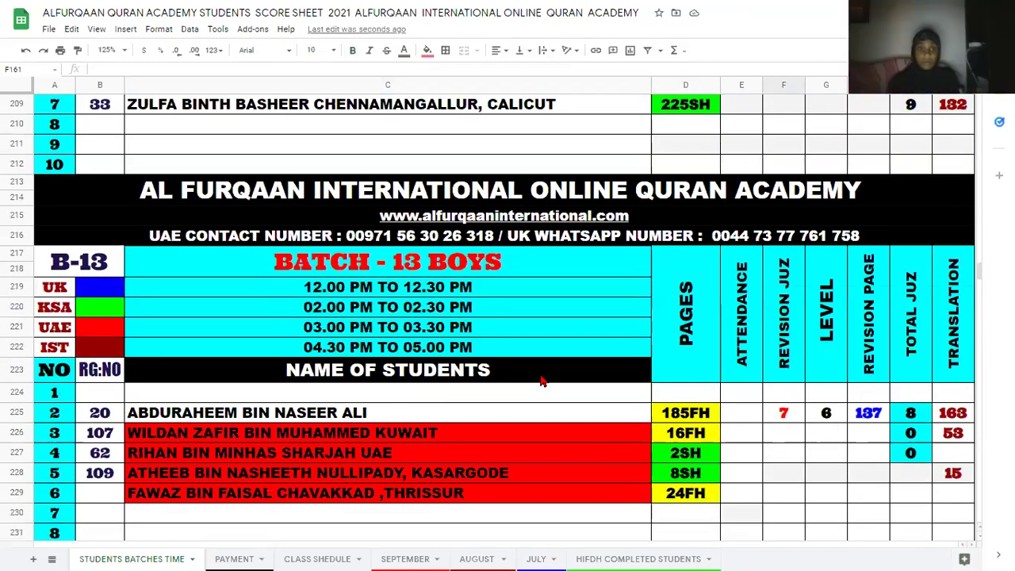
scroll(542, 381, down, 3)
scroll(542, 381, down, 6)
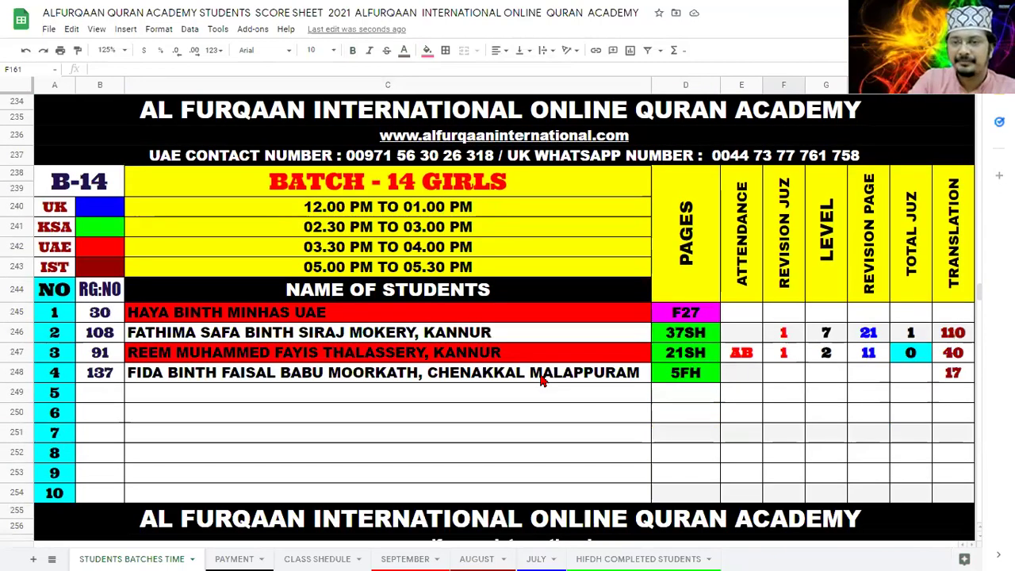
scroll(542, 381, down, 3)
scroll(542, 381, down, 5)
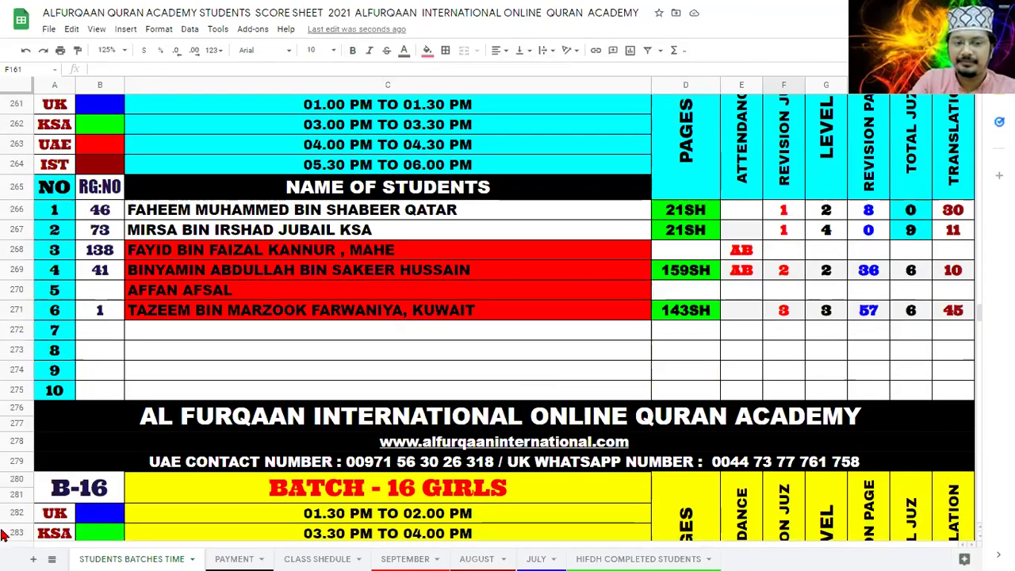
scroll(4, 536, down, 2)
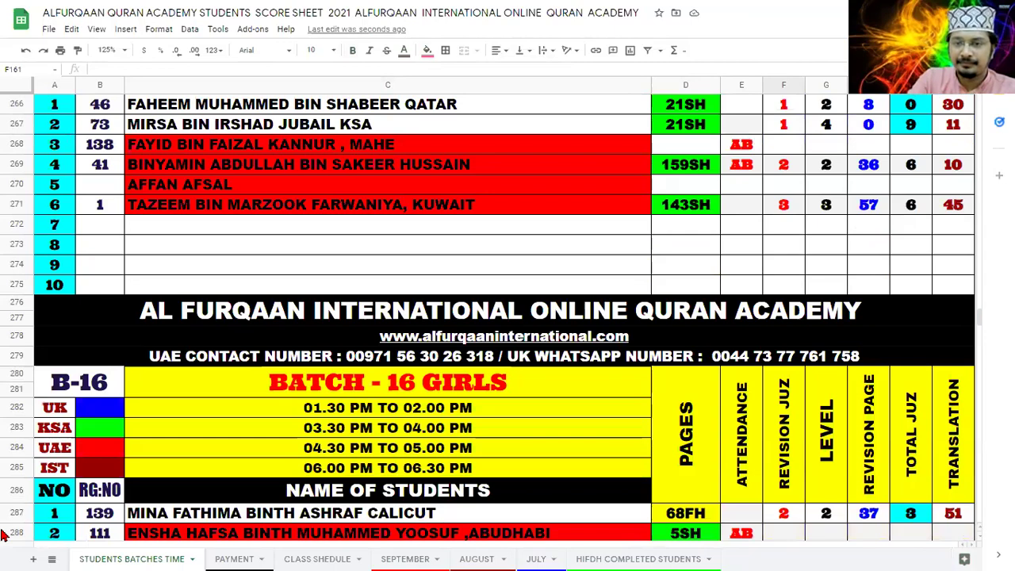
scroll(233, 407, down, 4)
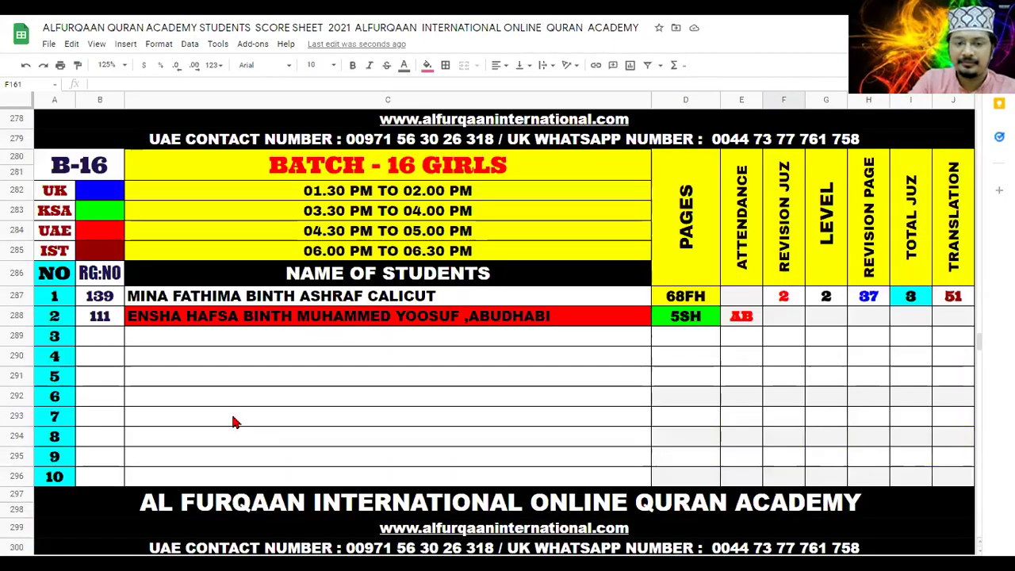
Examine the student tables from Batch 17 Boys through Batch 22 Girls.
scroll(233, 422, down, 3)
scroll(233, 422, down, 4)
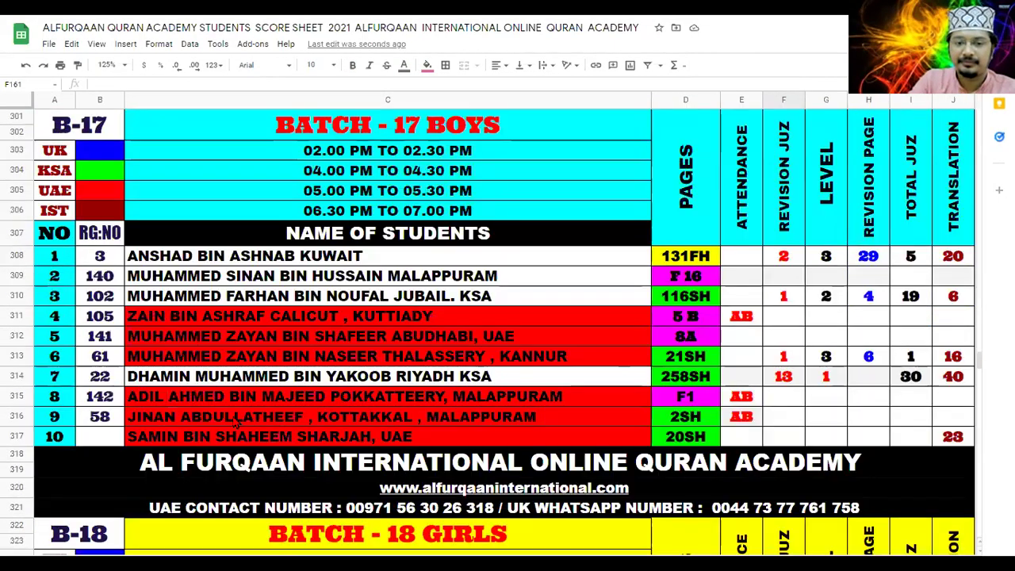
scroll(233, 422, down, 3)
scroll(233, 422, down, 5)
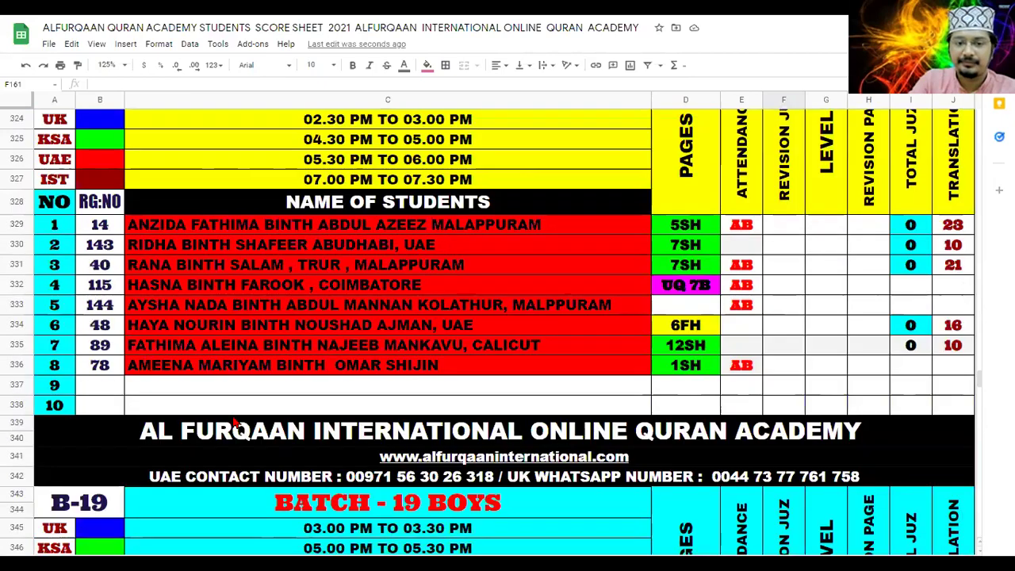
scroll(234, 422, down, 2)
scroll(234, 422, down, 6)
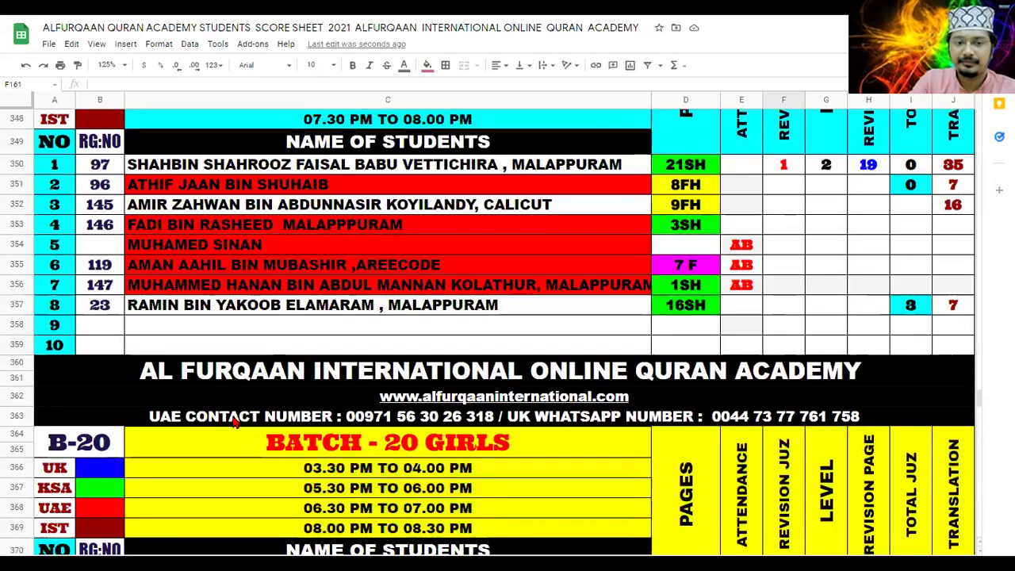
scroll(233, 422, down, 2)
scroll(233, 423, down, 5)
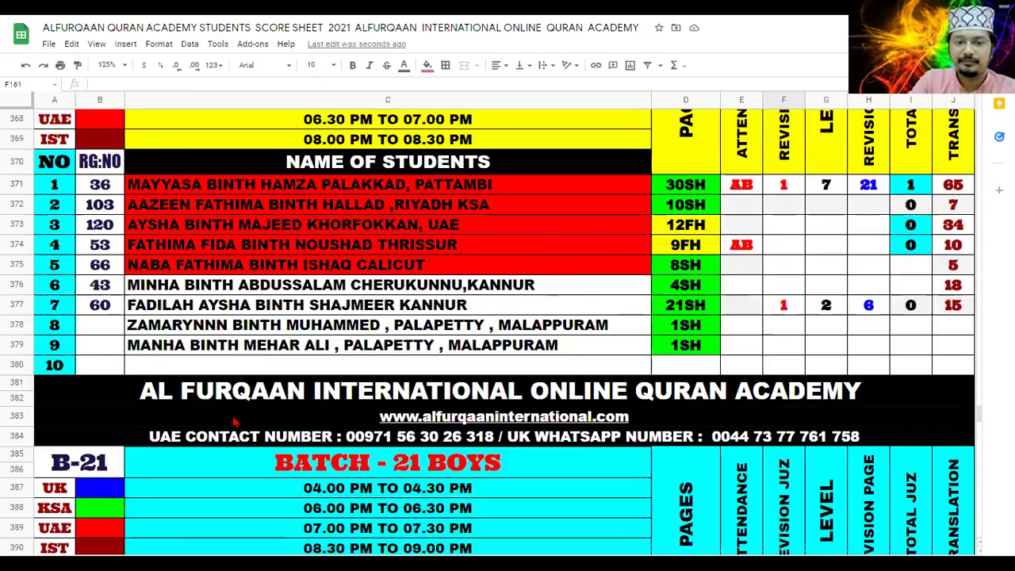
scroll(235, 423, down, 2)
scroll(235, 423, down, 4)
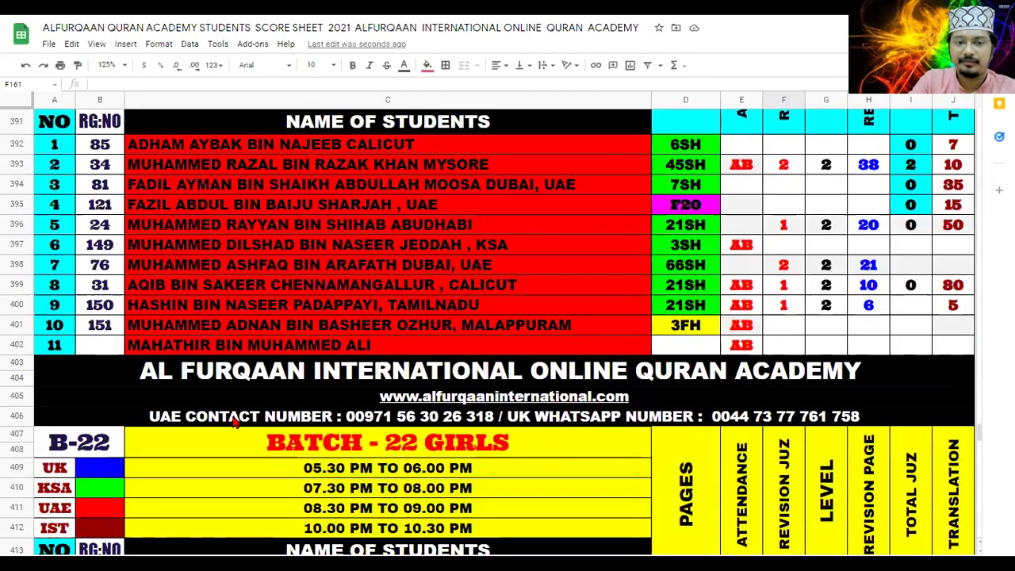
scroll(235, 423, down, 2)
scroll(234, 423, down, 2)
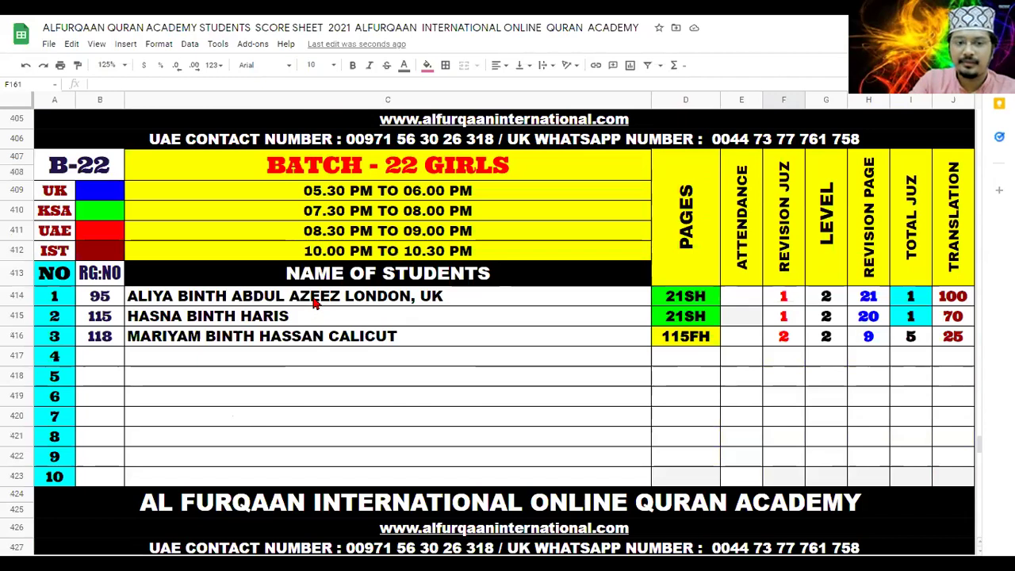
Fill the name cells of the first two students in Batch 22 Girls with red.
drag(314, 304, 323, 339)
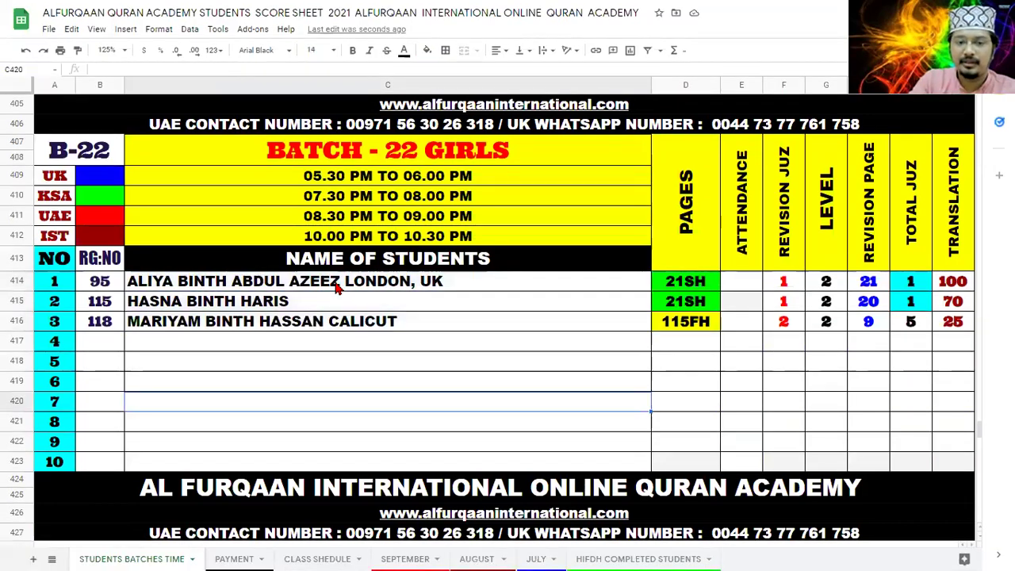
drag(357, 280, 350, 301)
click(426, 50)
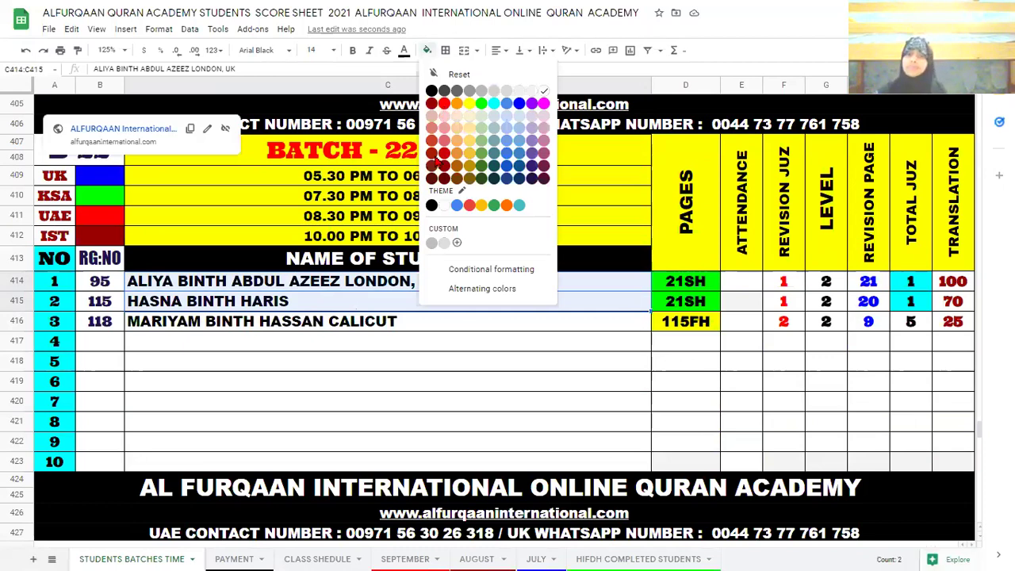
click(445, 104)
click(555, 361)
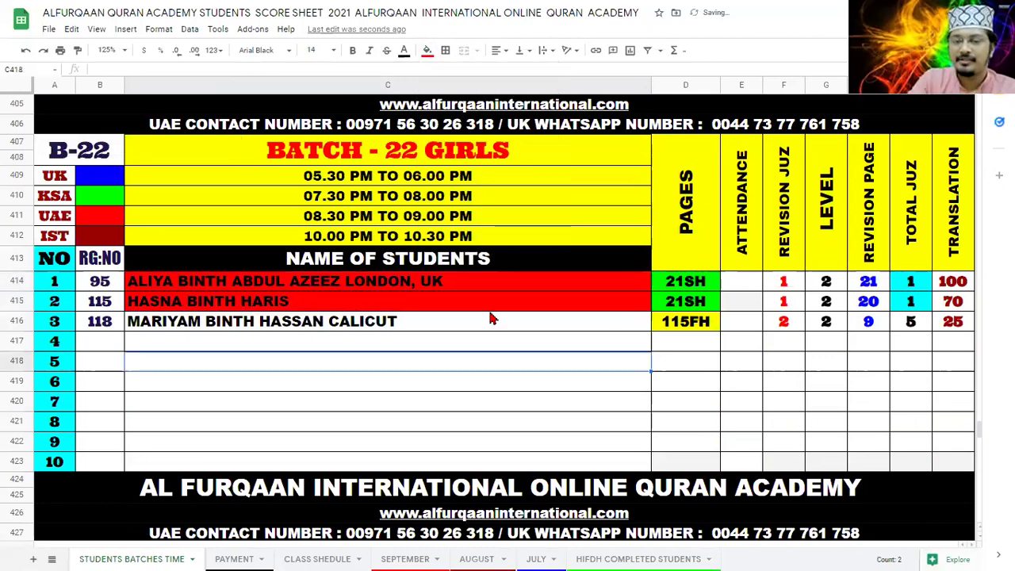